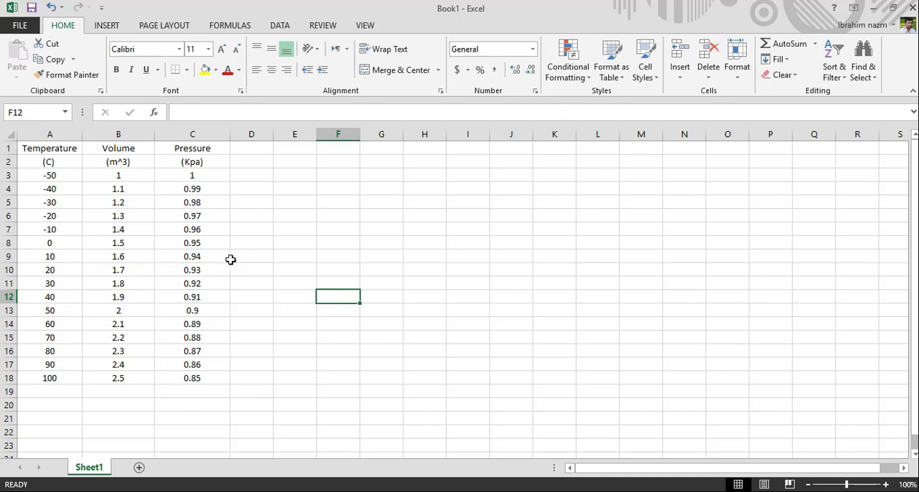
Copy the data values in A3:C18 and paste them into the OriginPro worksheet, starting at row 1 of column A
left_click(74, 179)
left_click_drag(73, 180, 183, 378)
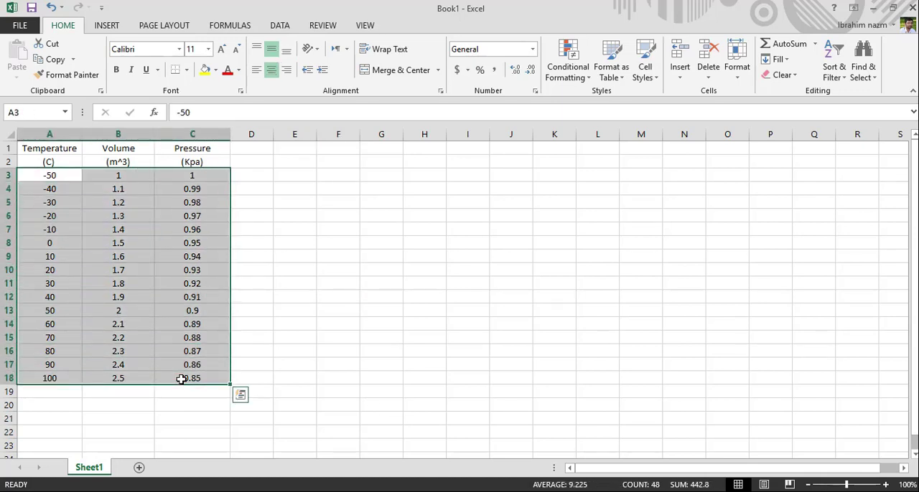
right_click(192, 378)
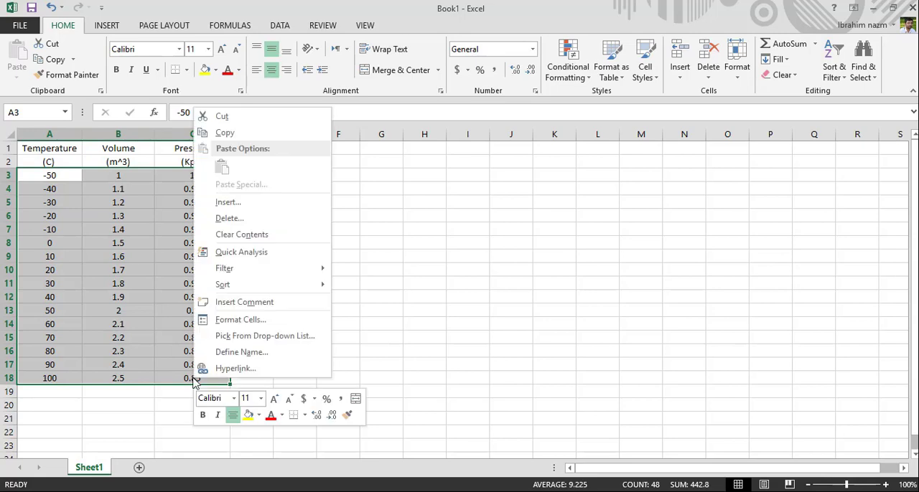
left_click(236, 133)
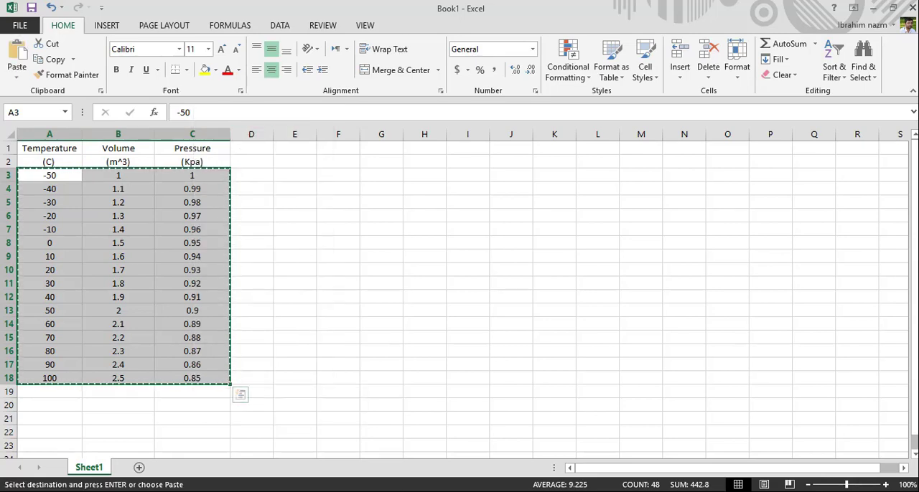
left_click(362, 491)
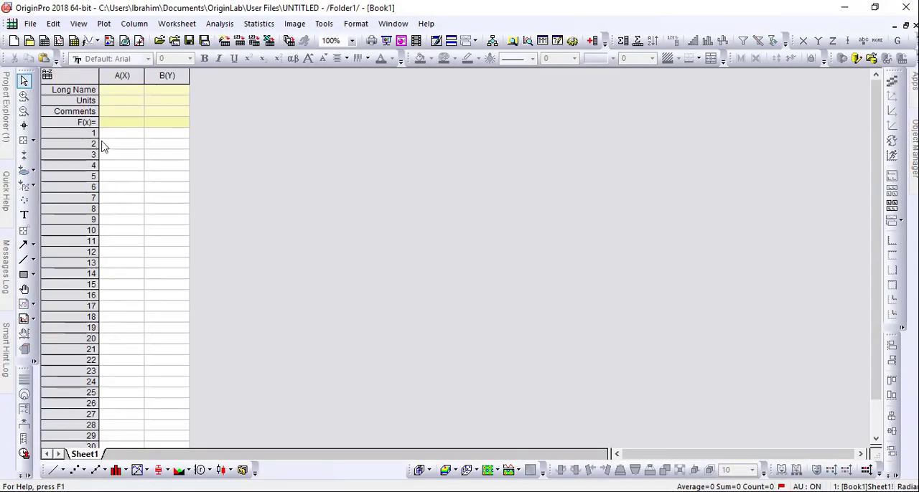
left_click(118, 136)
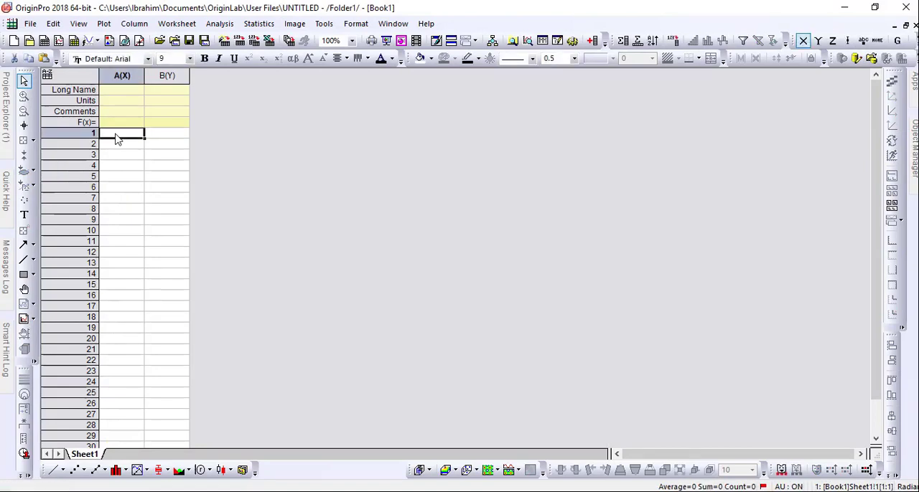
key("ctrl+v")
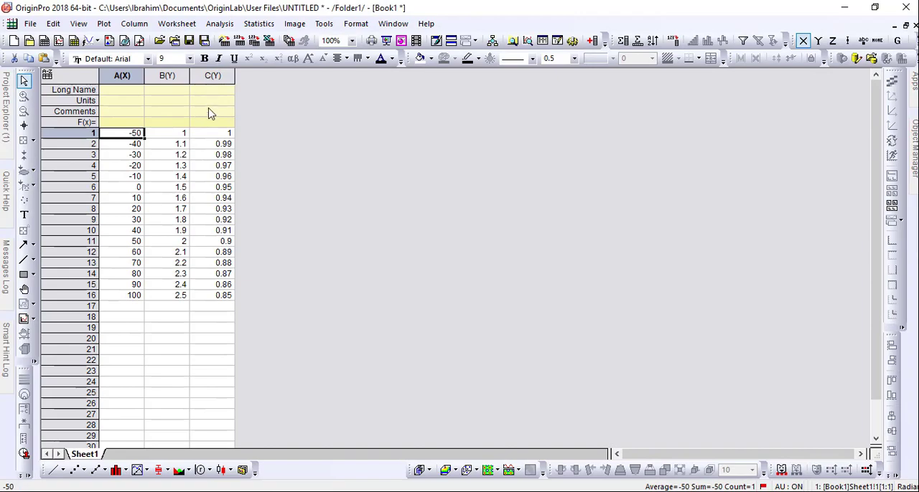
Copy the Excel headings and units in A1:C2 and paste them into the OriginPro worksheet's Long Name and Units rows
key("alt+Tab")
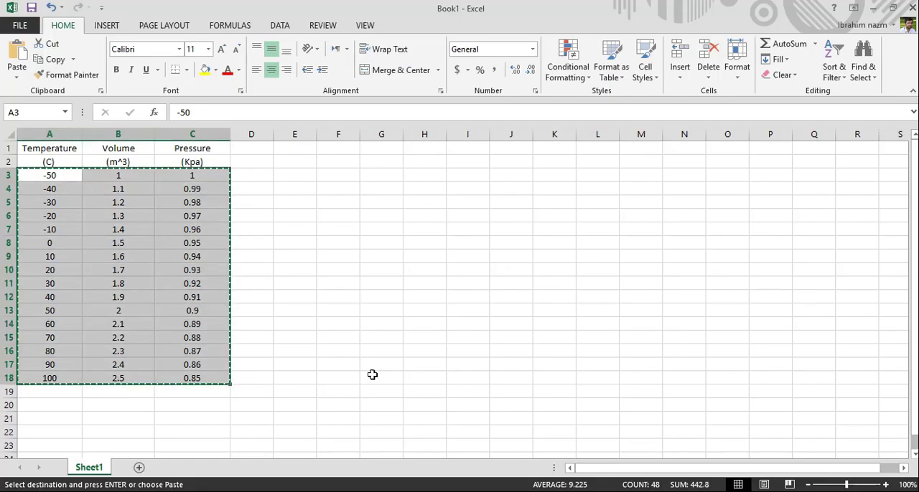
left_click_drag(62, 150, 188, 172)
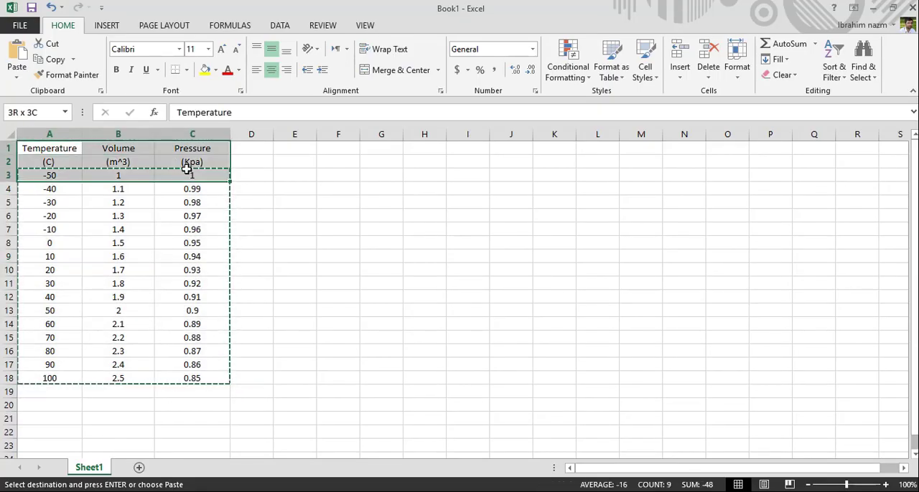
left_click_drag(91, 150, 191, 161)
right_click(191, 162)
left_click(219, 188)
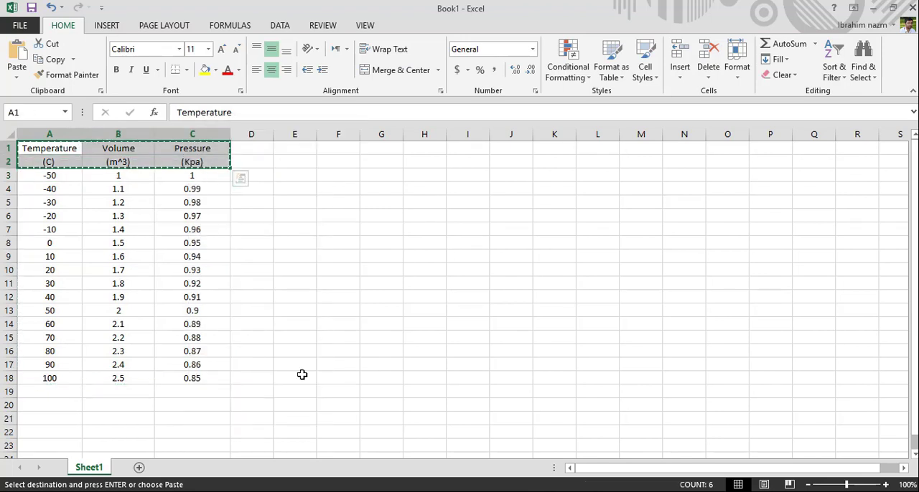
key("alt+Tab")
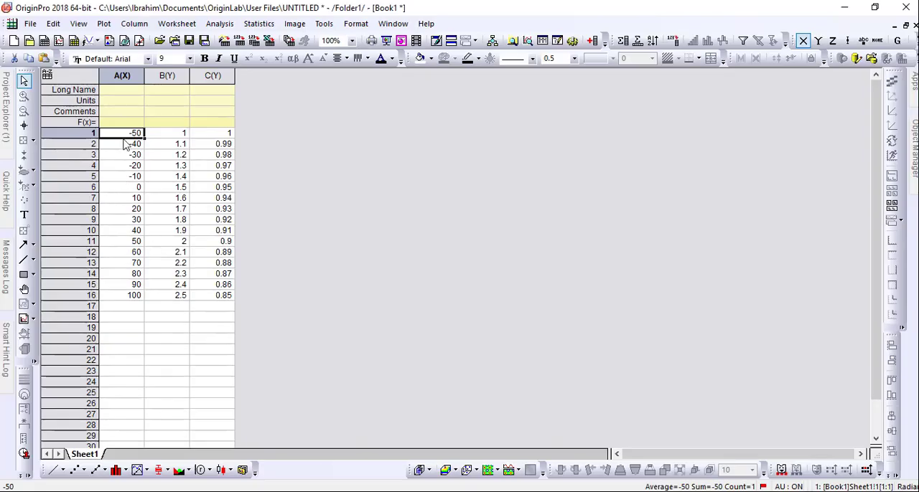
left_click(118, 91)
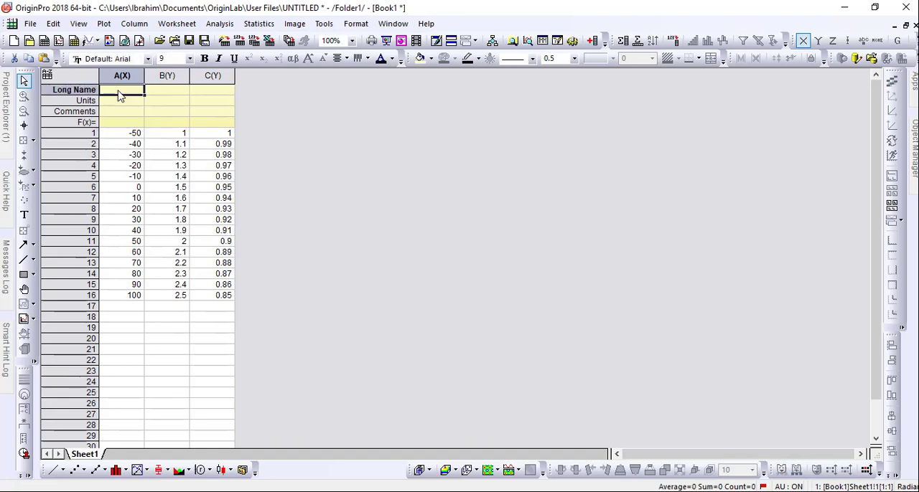
key("ctrl+v")
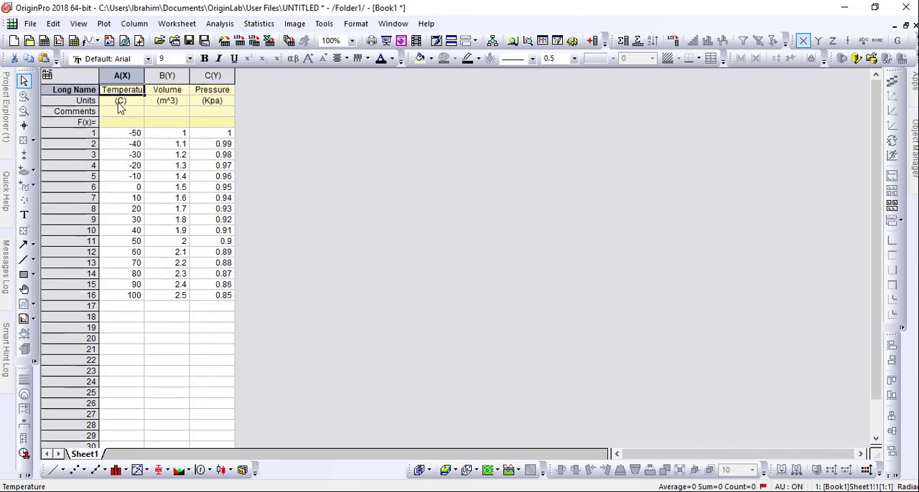
Format the units with superscripts, adding a degree sign before C for Temperature and turning ^3 into m³ for Volume
left_click(120, 104)
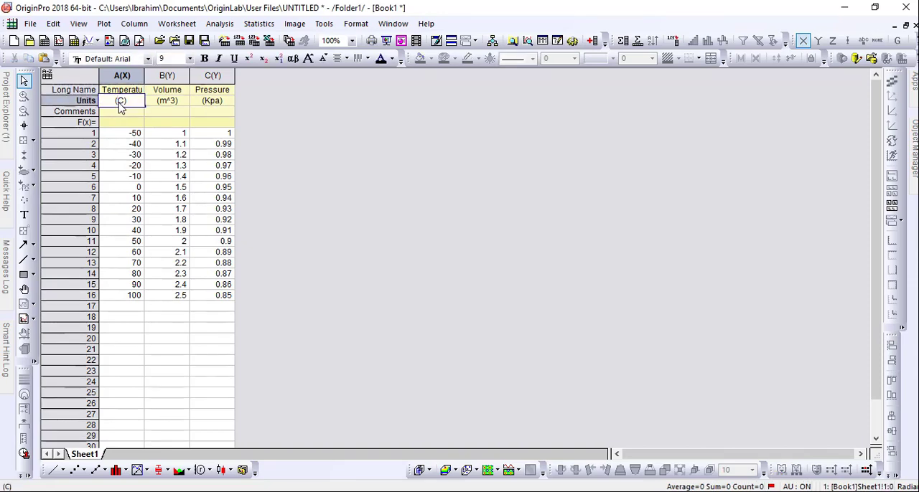
left_click(248, 59)
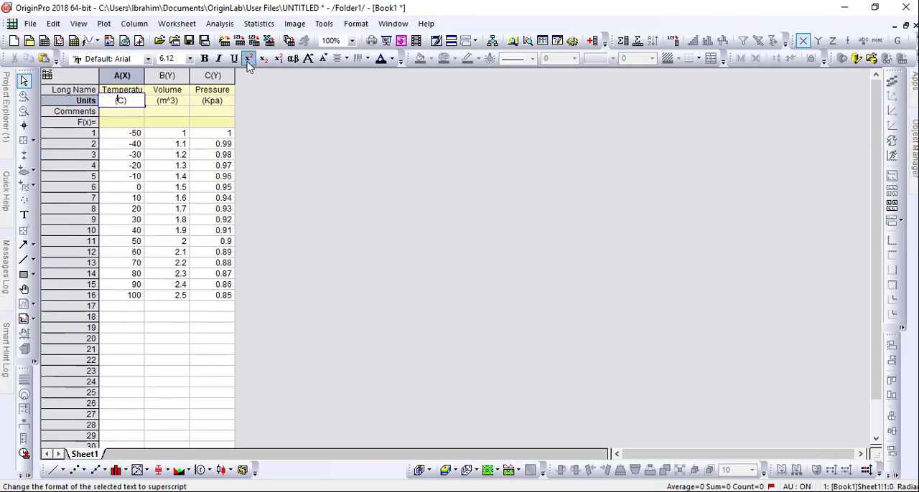
left_click(171, 107)
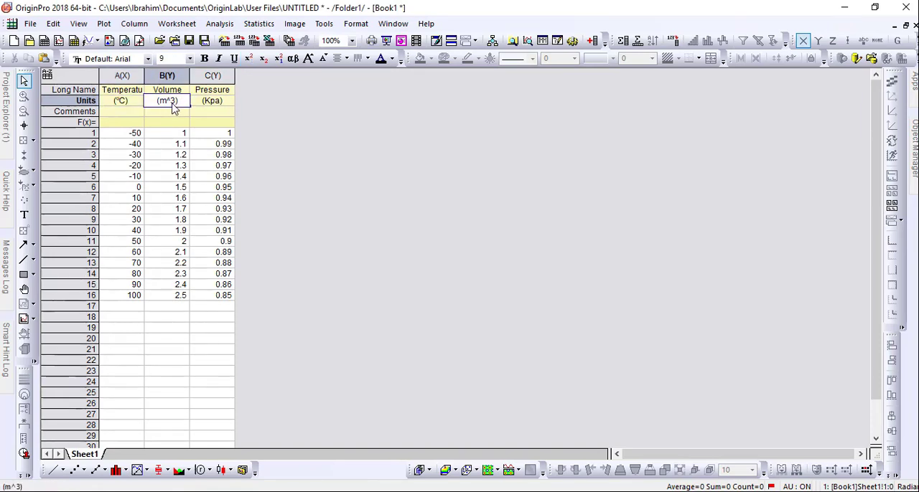
left_click(171, 105)
left_click_drag(171, 107, 169, 102)
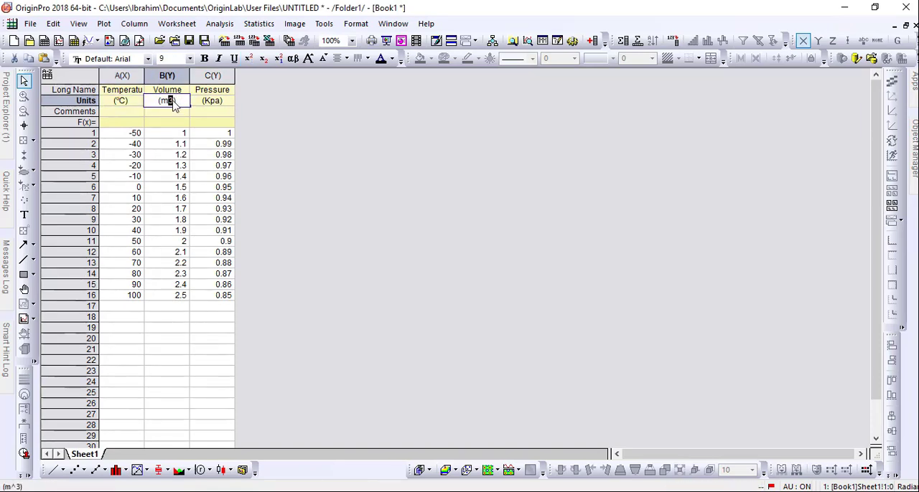
left_click(248, 58)
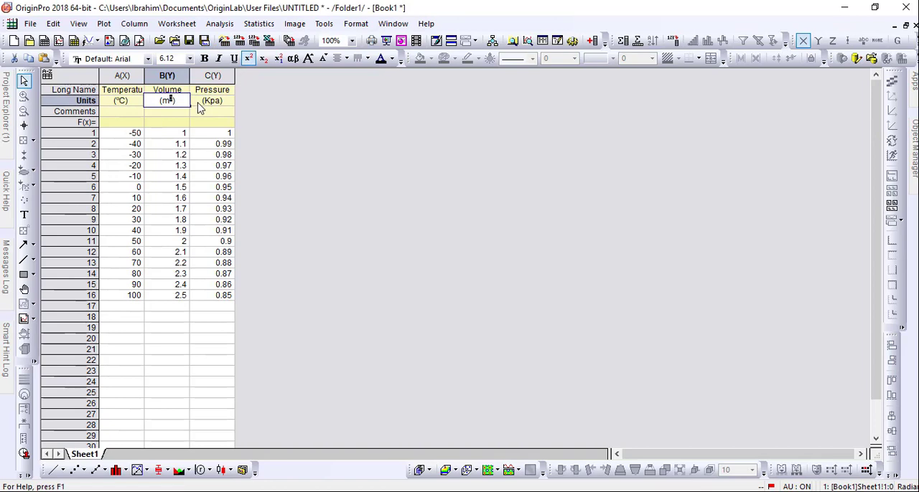
left_click(199, 106)
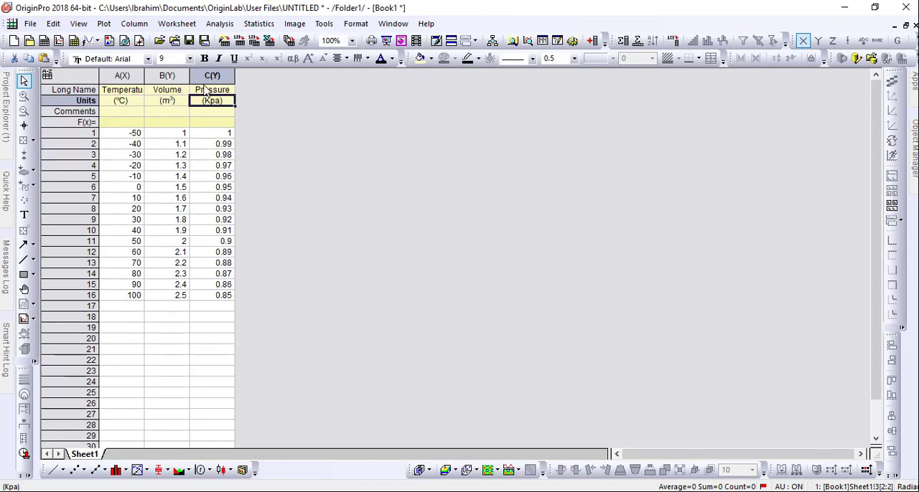
Plot the Temperature, Volume and Pressure columns as a Double-Y graph and move the legend inside the plot, beside the Volume axis
left_click_drag(122, 76, 205, 77)
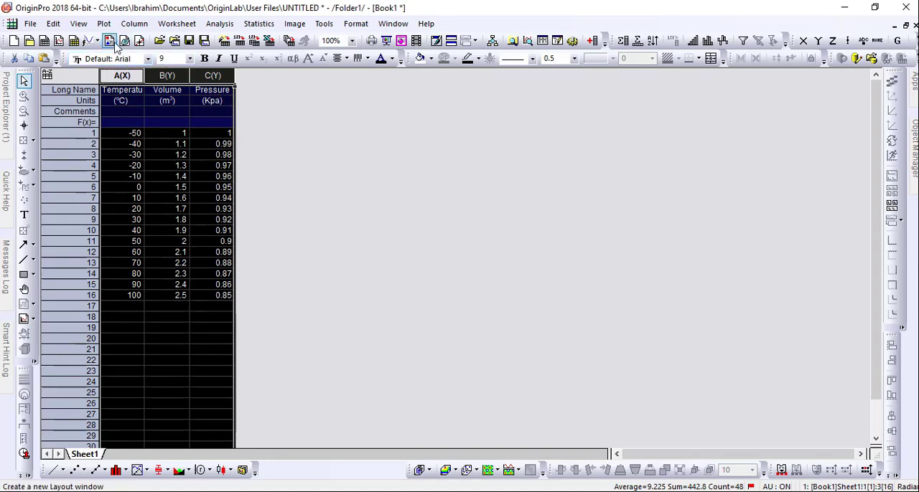
left_click(104, 24)
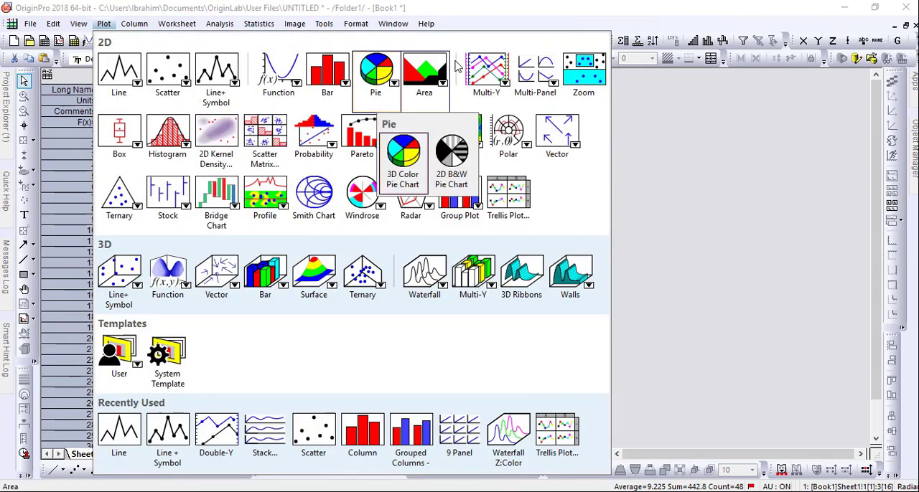
mouse_move(493, 82)
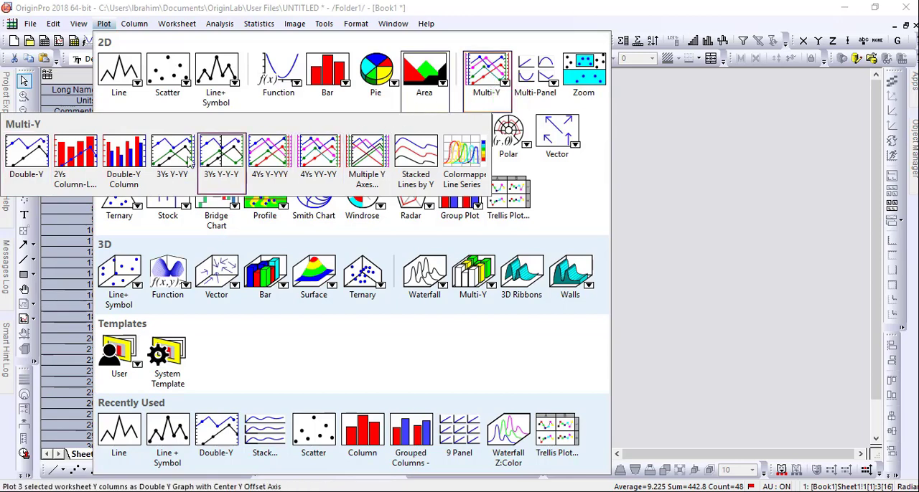
left_click(29, 163)
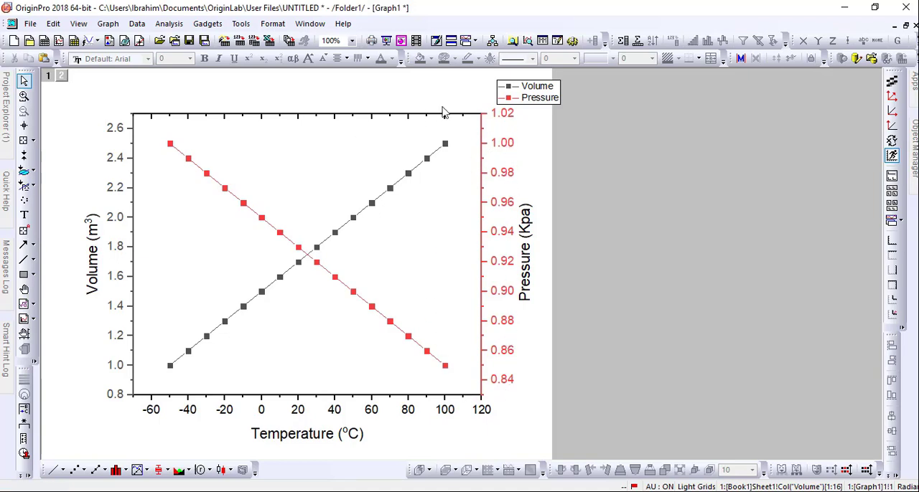
left_click(539, 102)
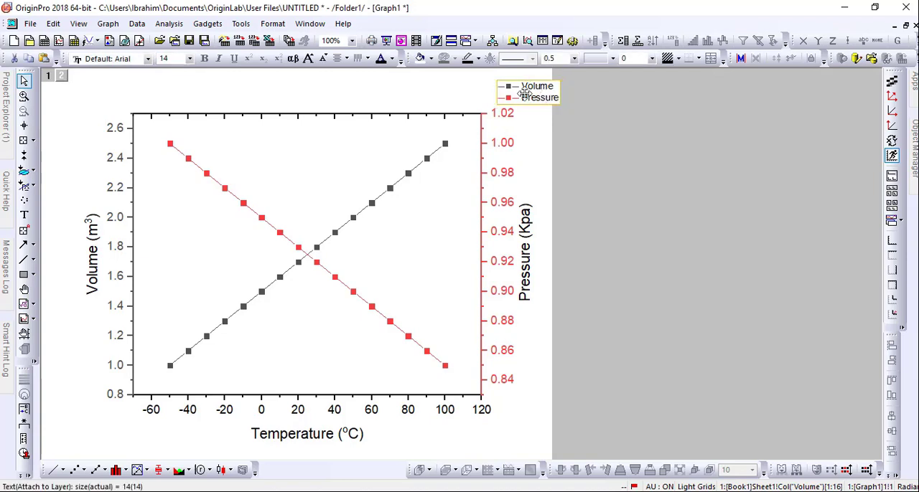
left_click_drag(524, 97, 189, 246)
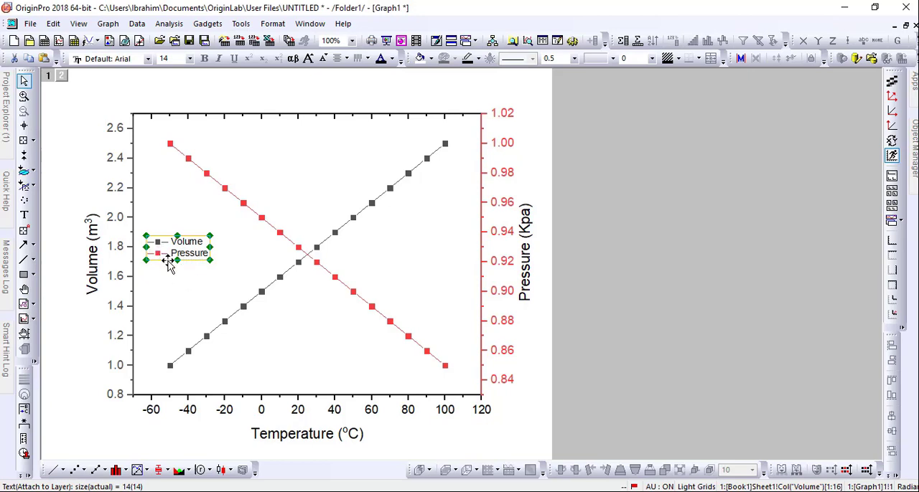
Change the Volume plot's symbol to a solid upward triangle
left_click(335, 242)
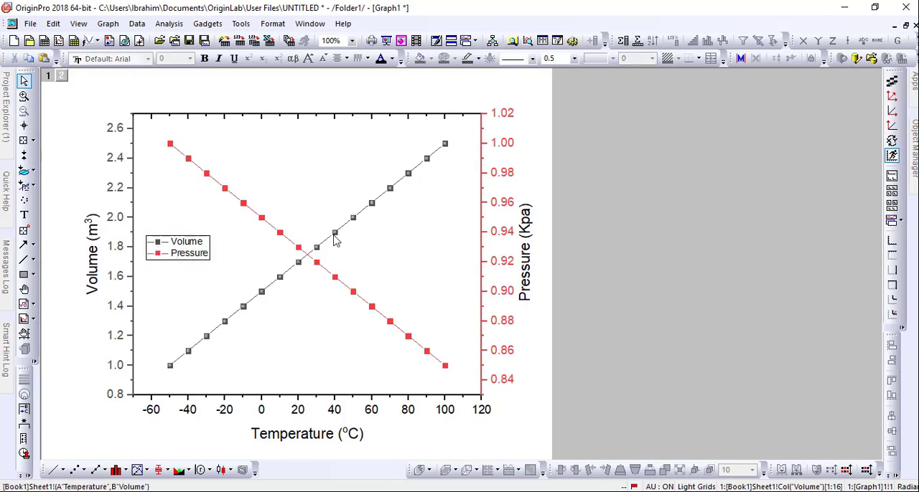
right_click(335, 242)
left_click(359, 404)
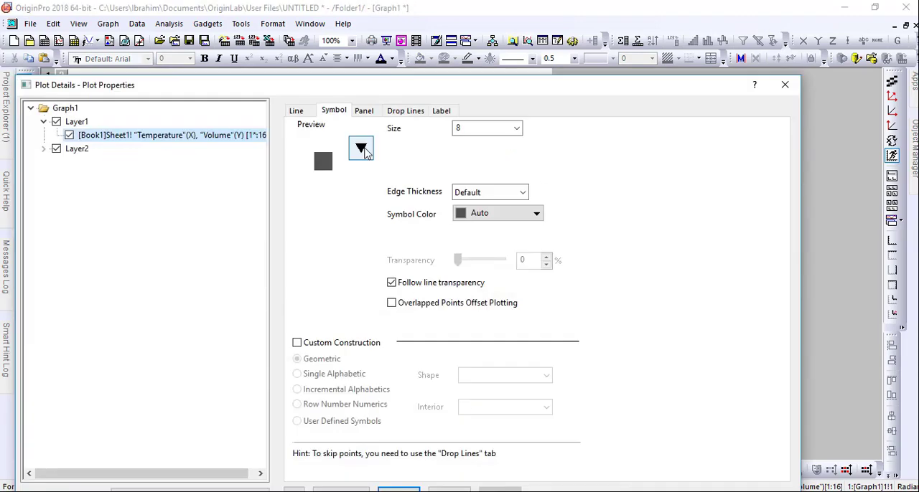
left_click(361, 148)
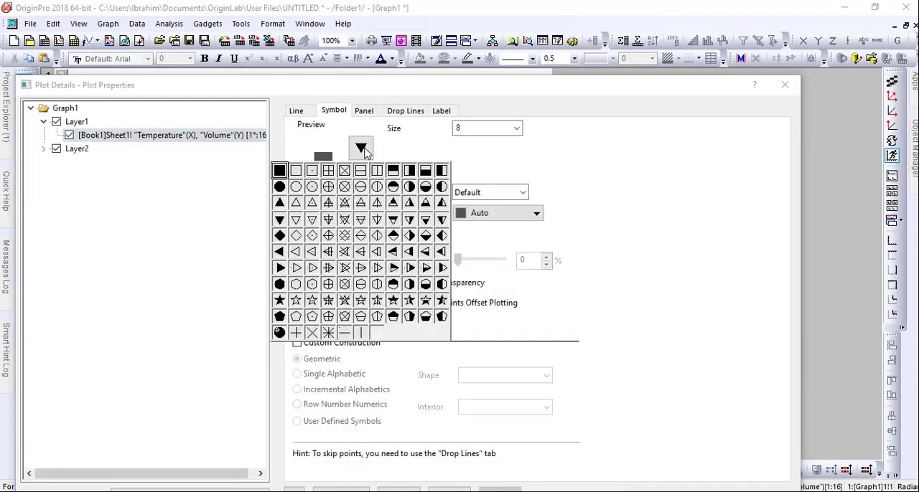
left_click(280, 203)
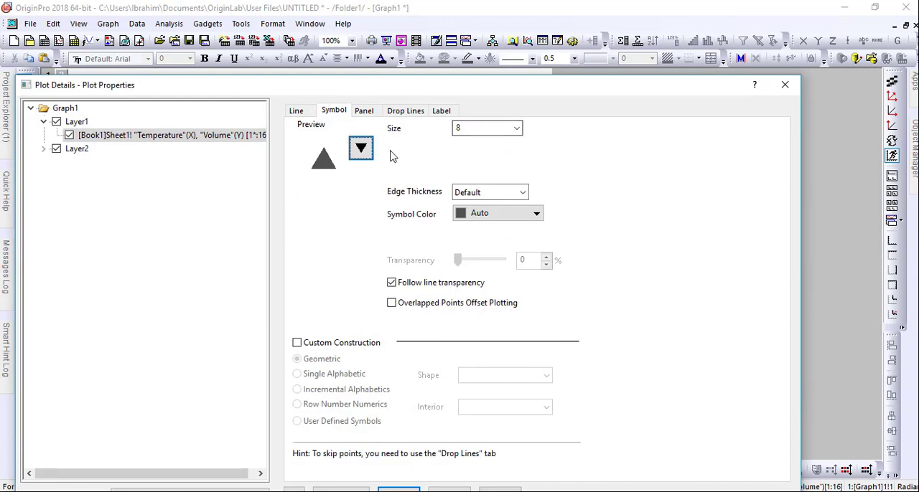
left_click(406, 454)
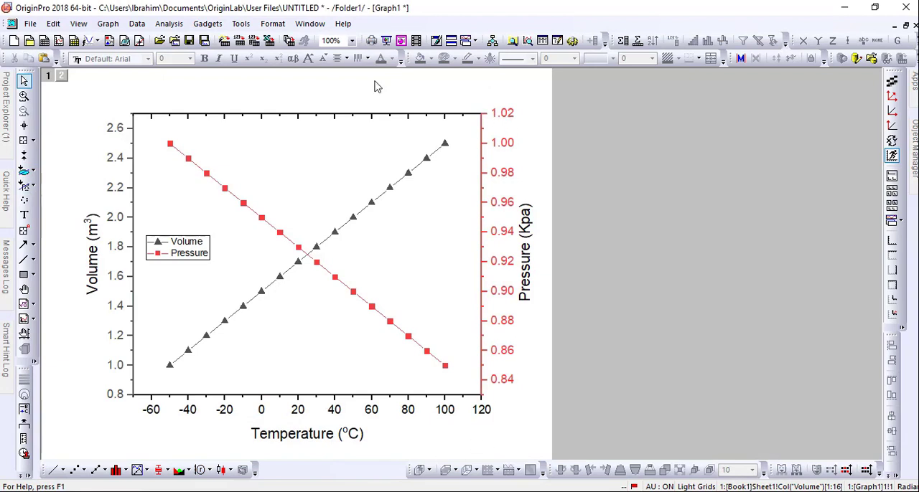
Fit the graph page to its layers in height and width, using Border margin control with a border width of 1
left_click(108, 23)
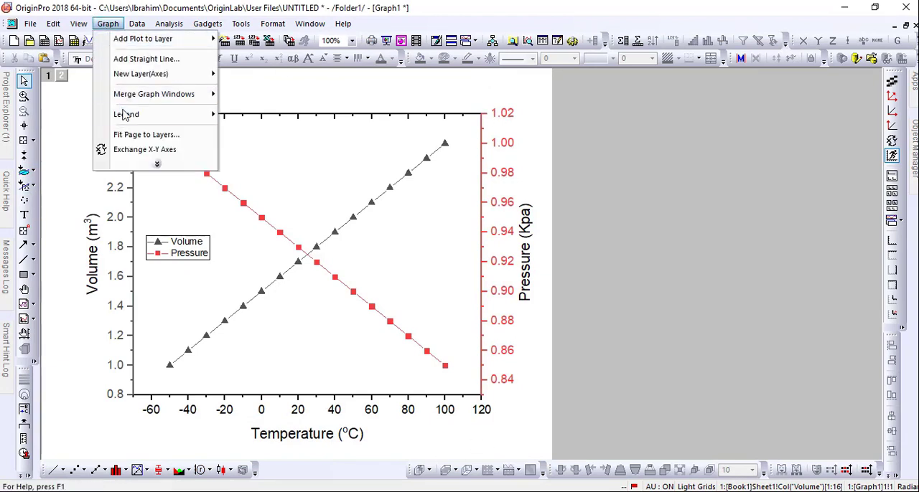
mouse_move(124, 115)
left_click(132, 141)
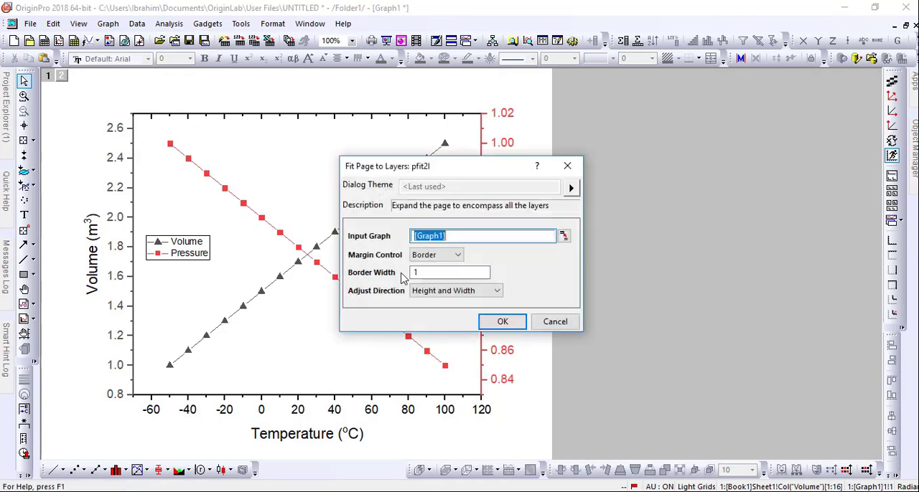
left_click(417, 272)
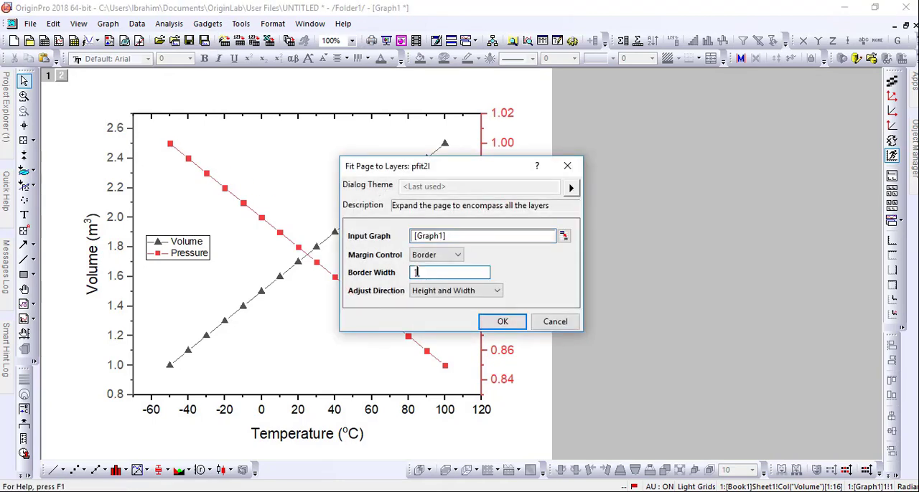
left_click(495, 323)
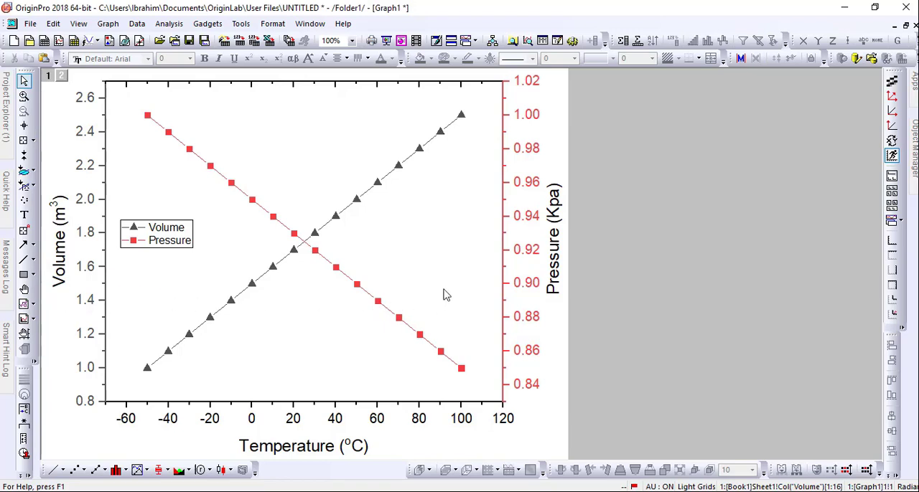
Recolour the Pressure plot and the Pressure (Kpa) axis title blue
mouse_move(421, 340)
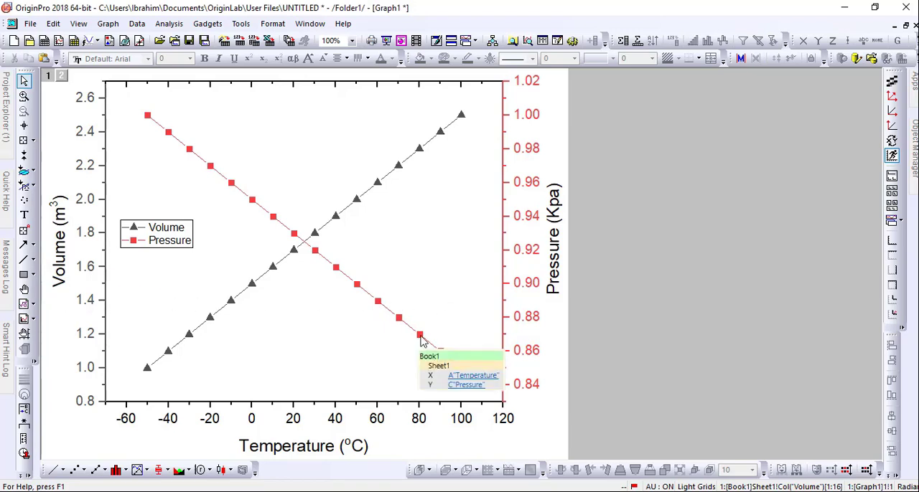
left_click(421, 339)
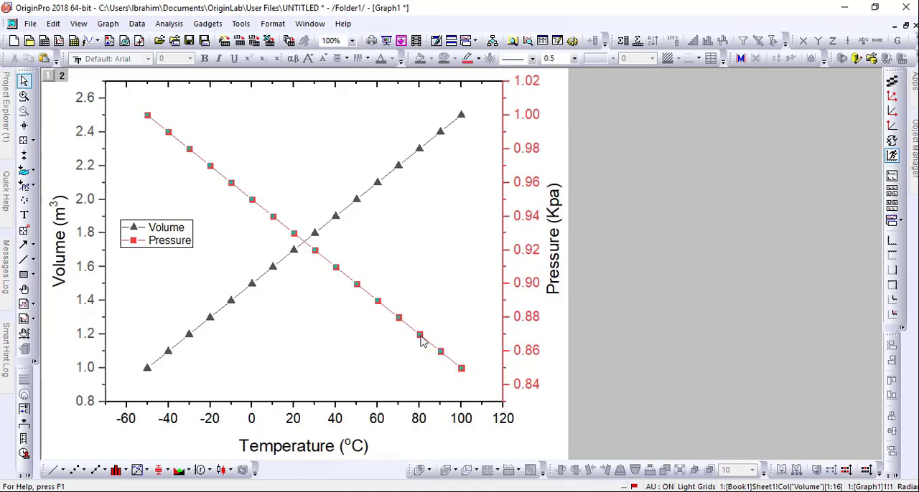
left_click(478, 59)
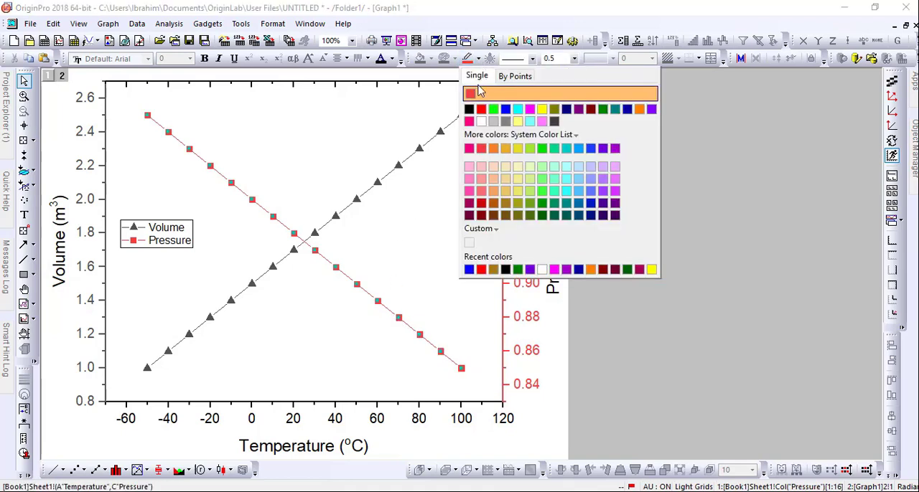
left_click(505, 110)
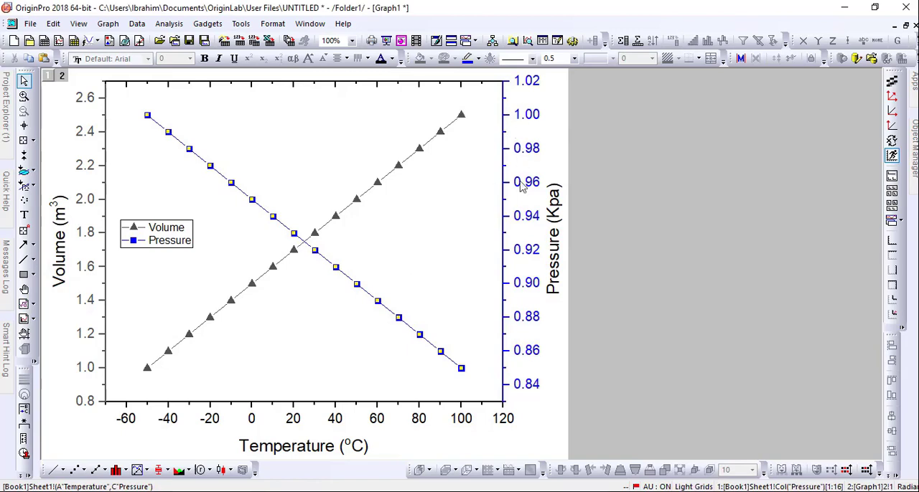
left_click(557, 226)
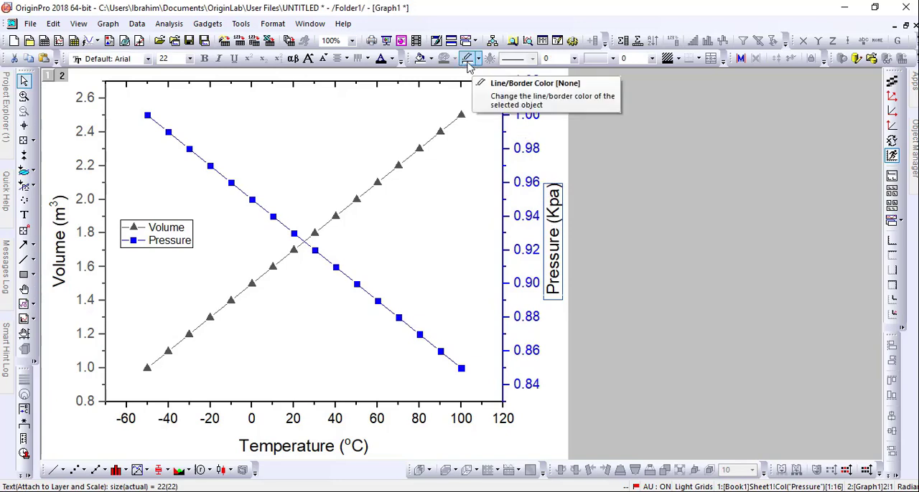
left_click(394, 61)
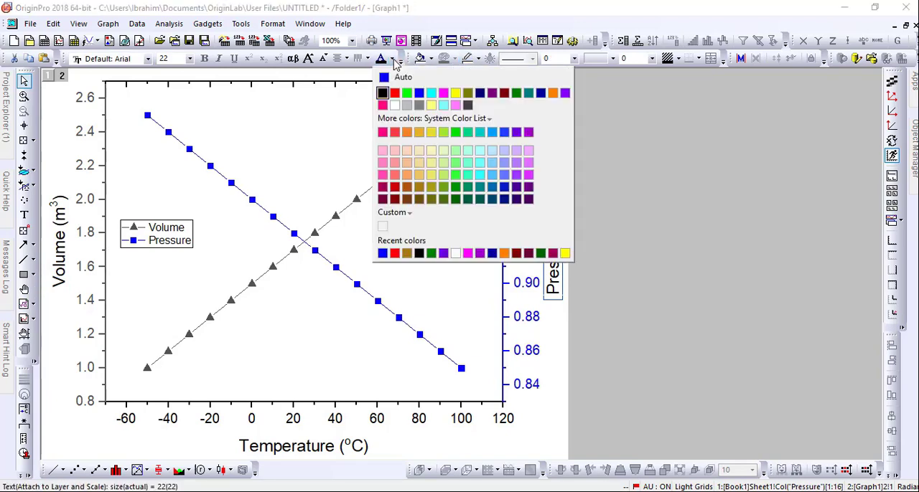
left_click(419, 93)
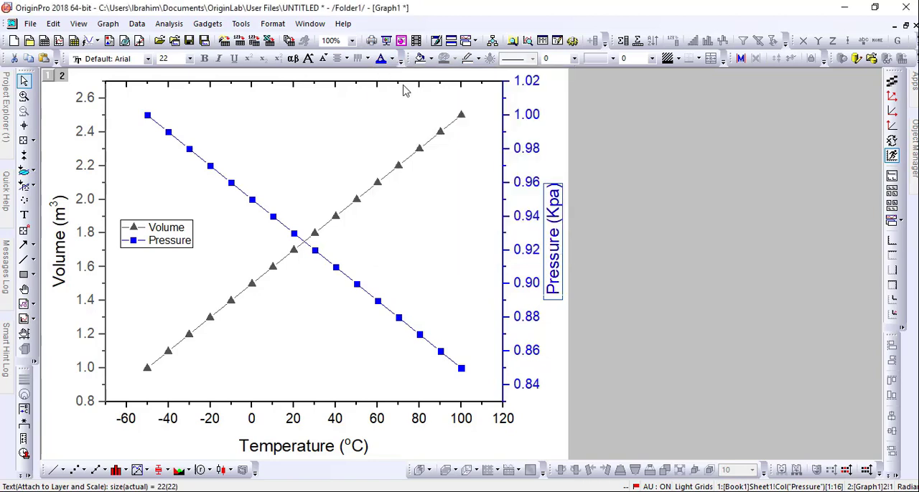
Change the line colour of the graph's upper horizontal axis to blue and deselect it
left_click(399, 85)
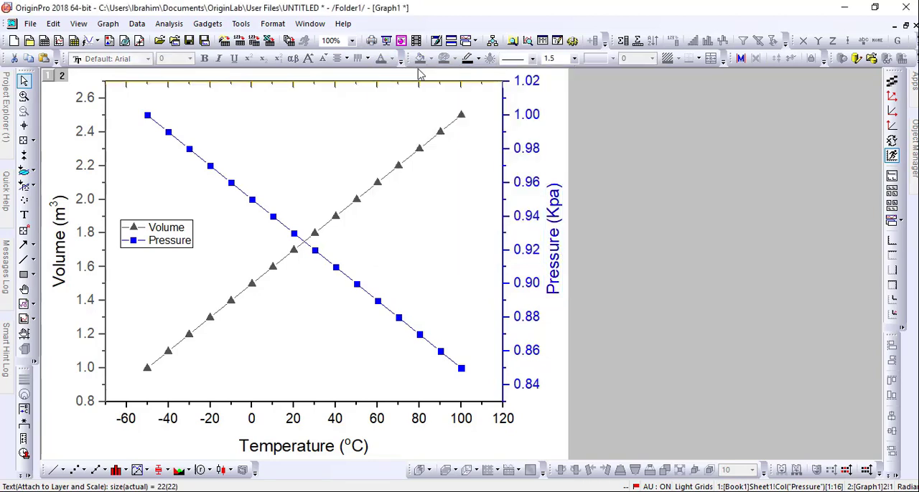
left_click(474, 58)
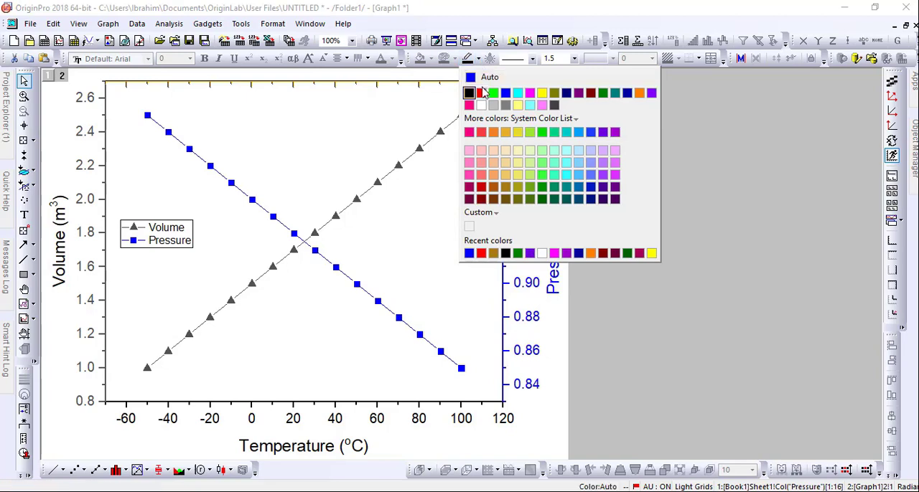
left_click(506, 92)
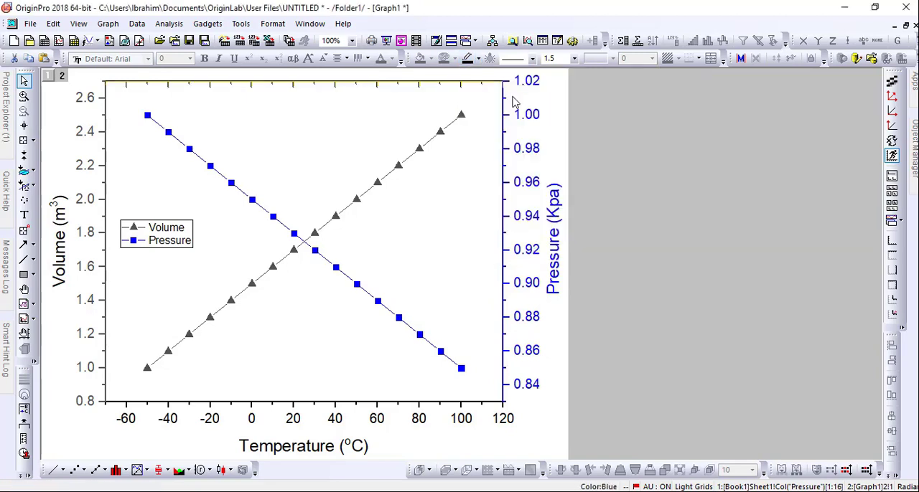
left_click(626, 139)
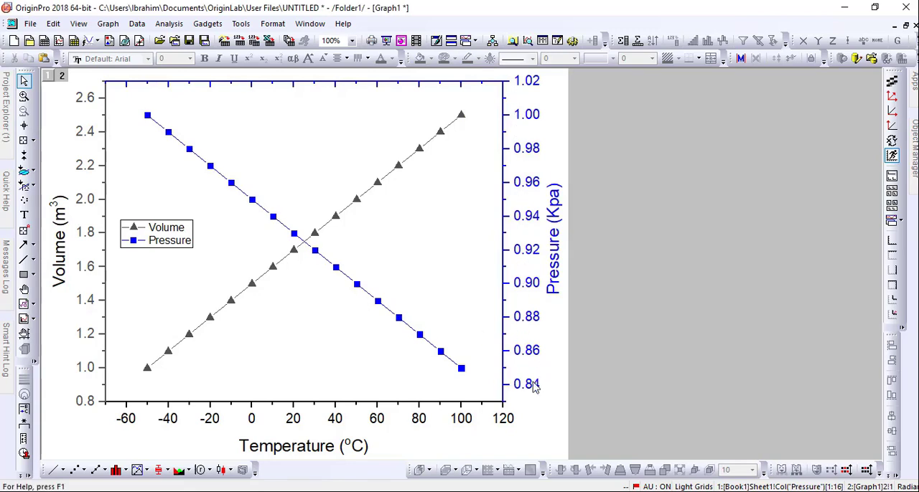
Set the end of the Pressure axis scale on layer 2 to 1.04
right_click(529, 320)
left_click(561, 307)
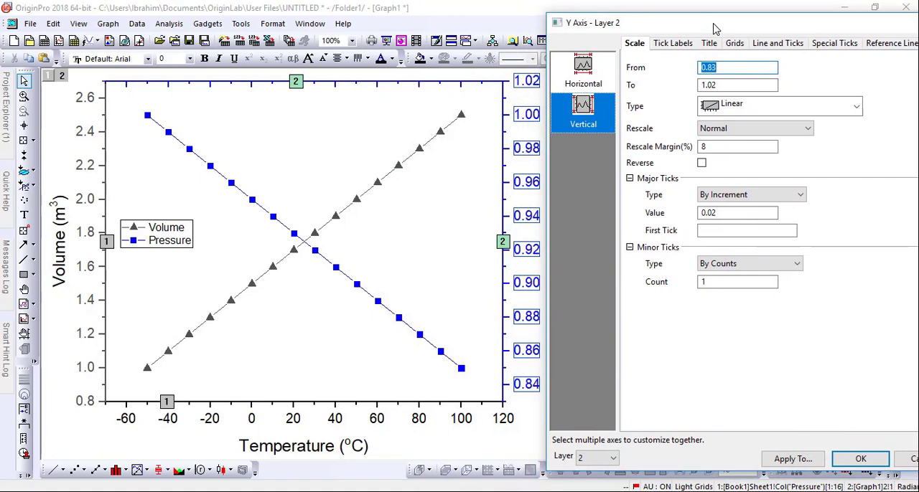
left_click(585, 463)
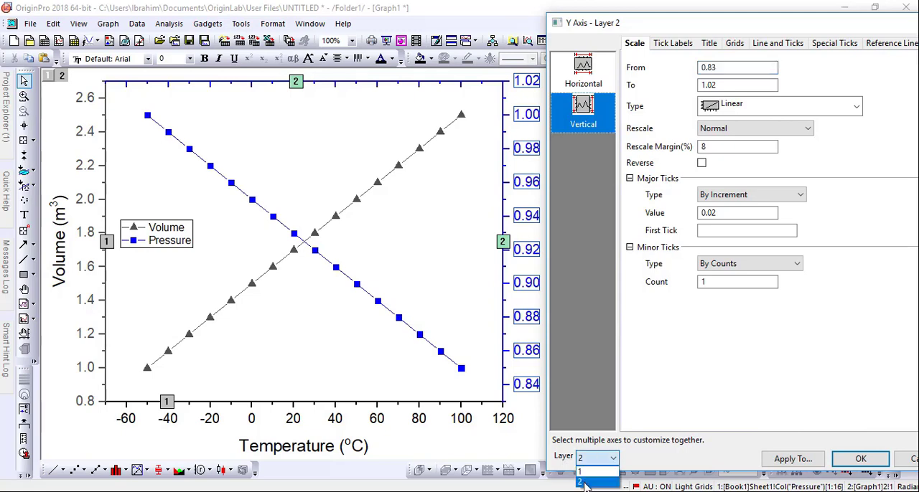
left_click(583, 484)
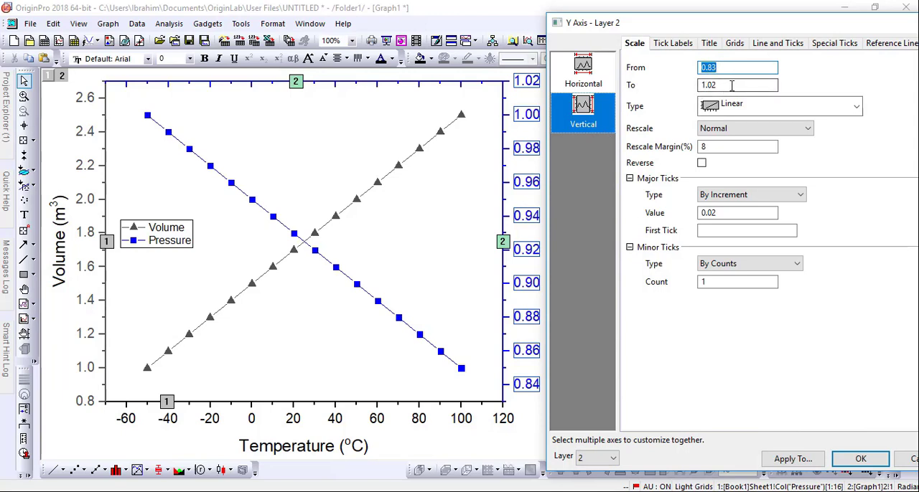
left_click(718, 86)
key("BackSpace")
type("4")
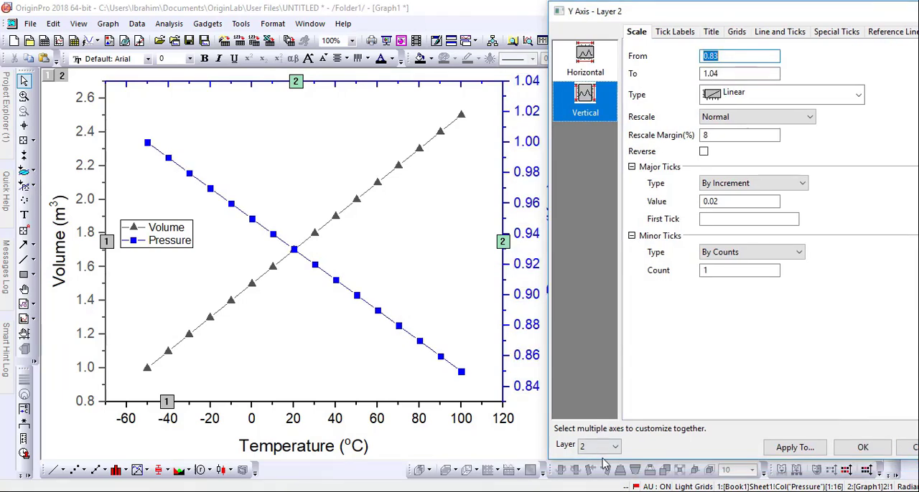
Set the start of the Volume axis scale on layer 1 to 0.5 and apply the axis settings
left_click(602, 446)
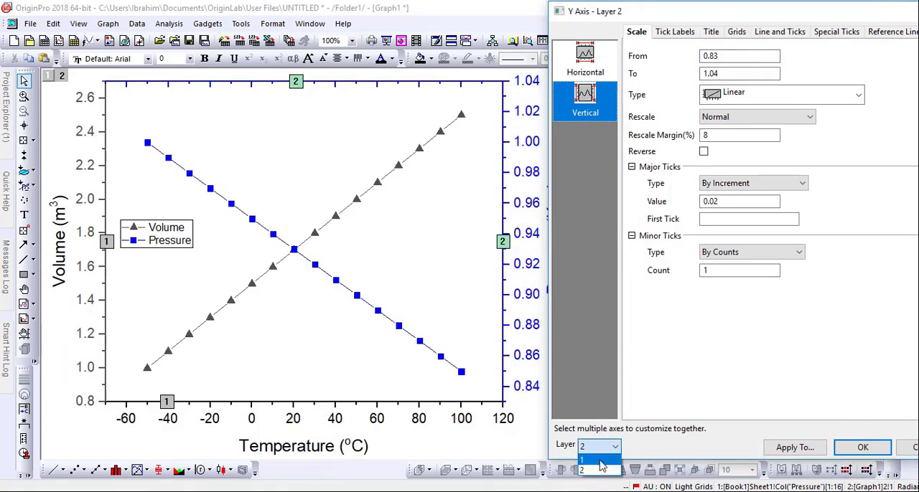
left_click(600, 460)
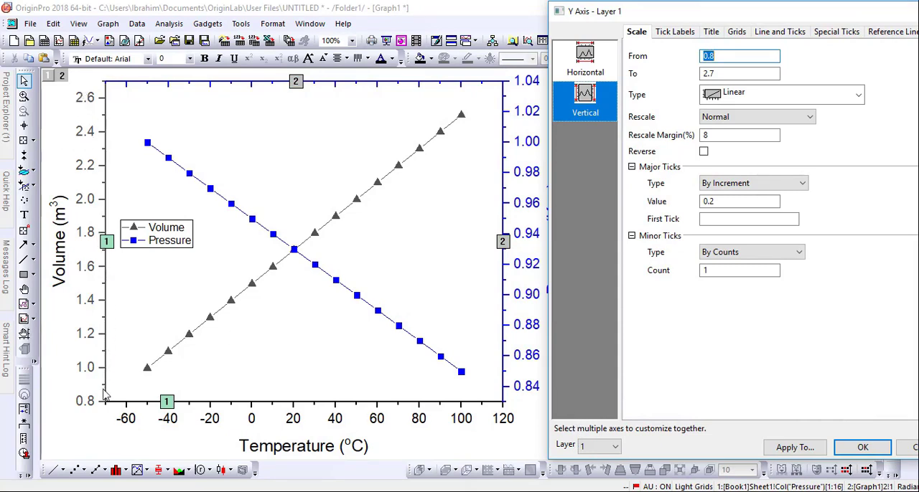
left_click(716, 58)
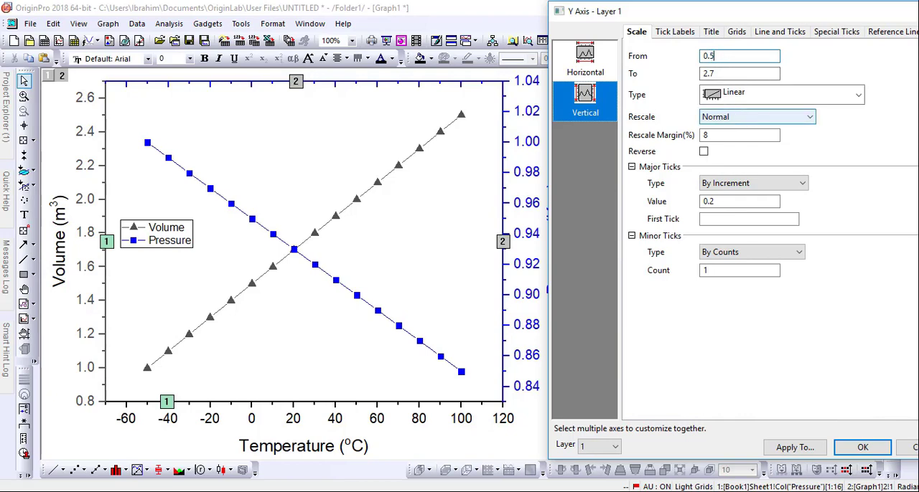
type("5")
left_click(862, 449)
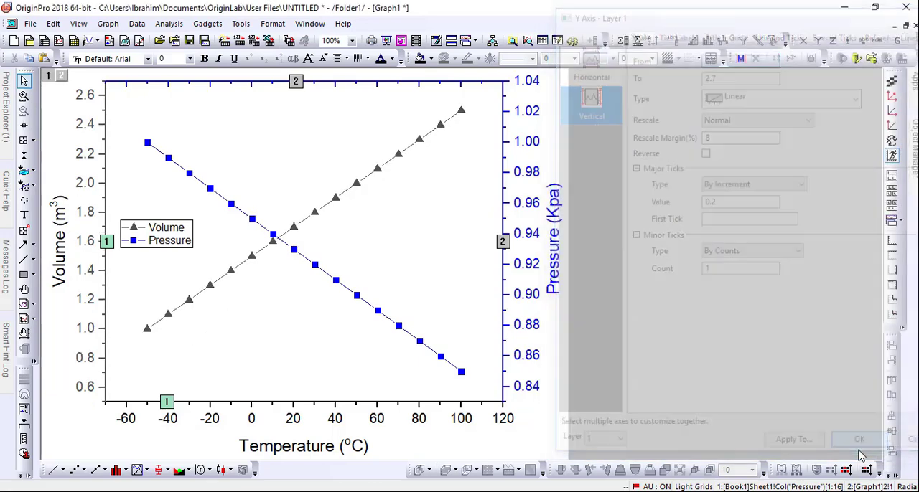
Copy the graph page to the clipboard
right_click(308, 152)
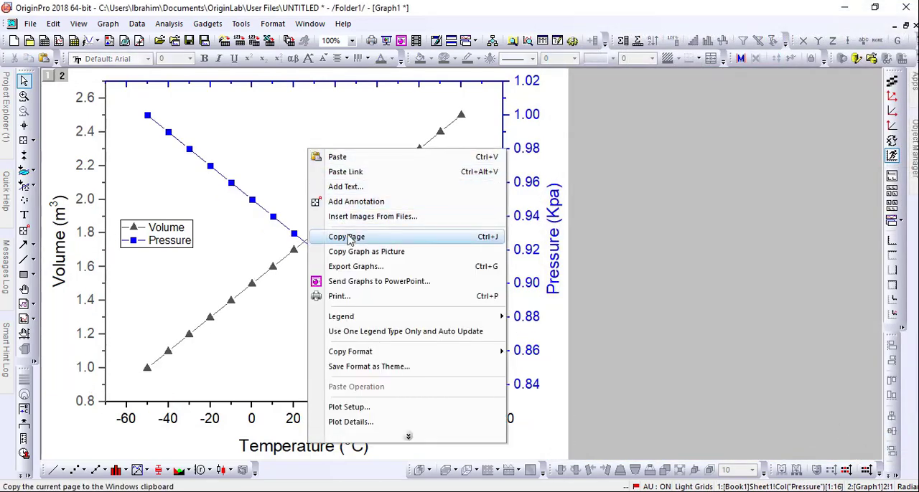